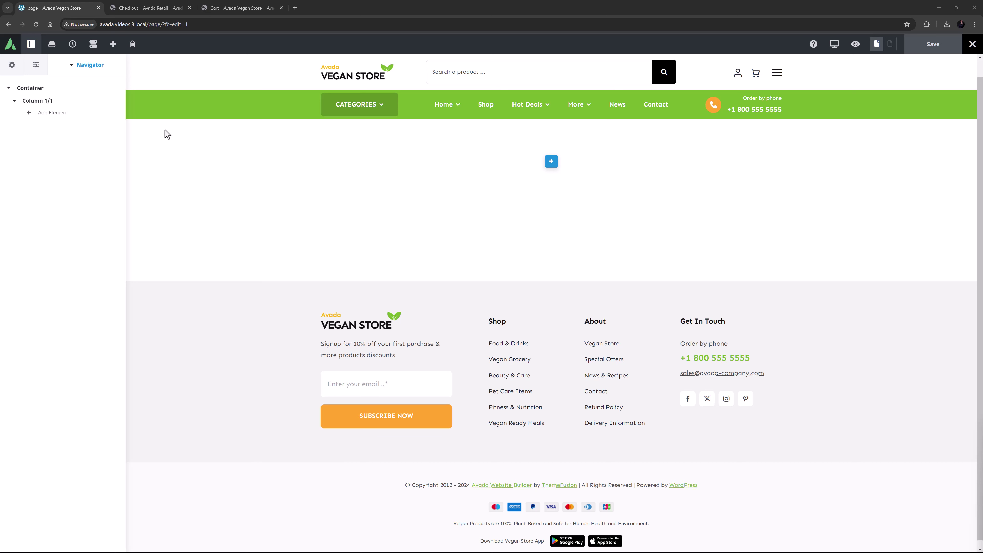
- Open the empty column's element picker, and examine the Woo Notices, Cart Table, Shipping, Totals and Coupons elements on the Vegan Store cart page
left_click(552, 164)
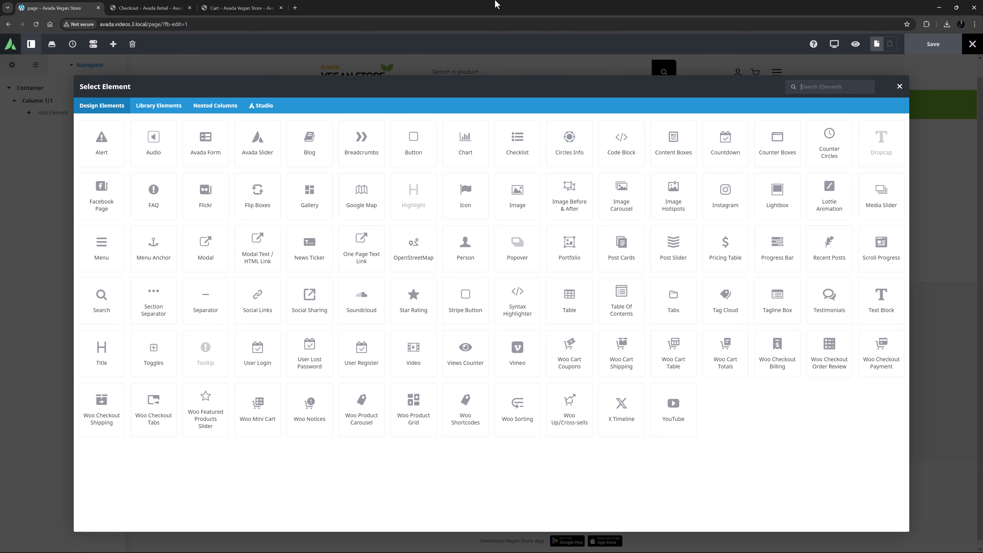
left_click(252, 7)
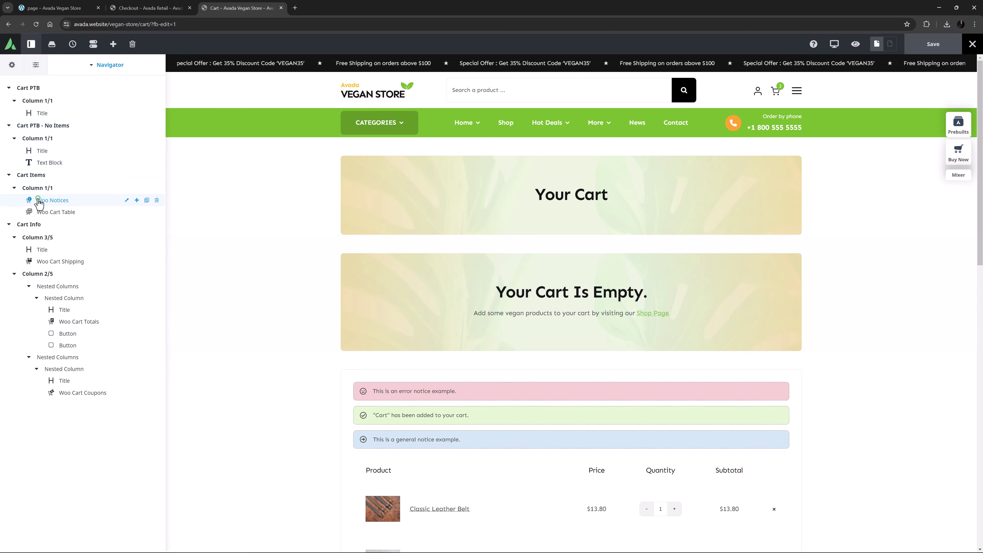
left_click(42, 217)
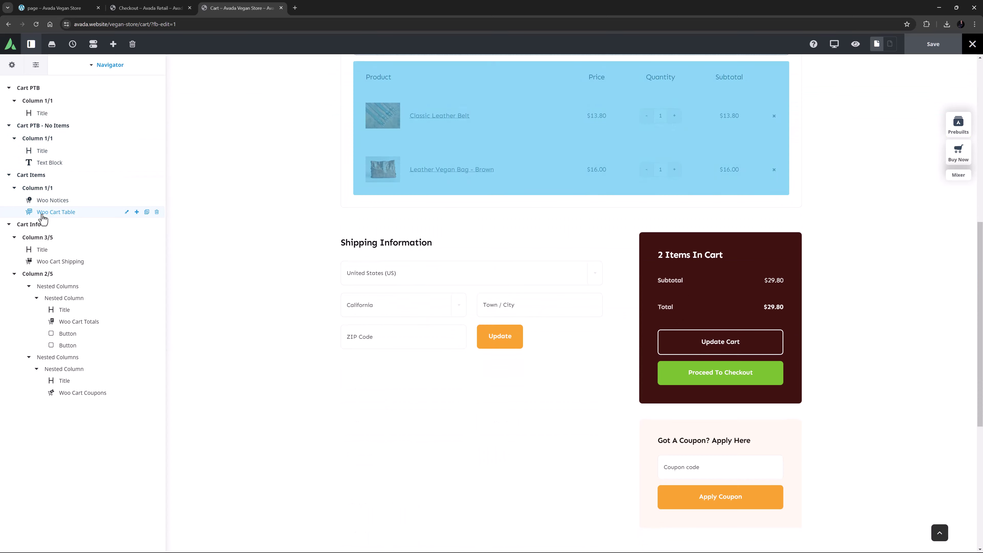
left_click(61, 263)
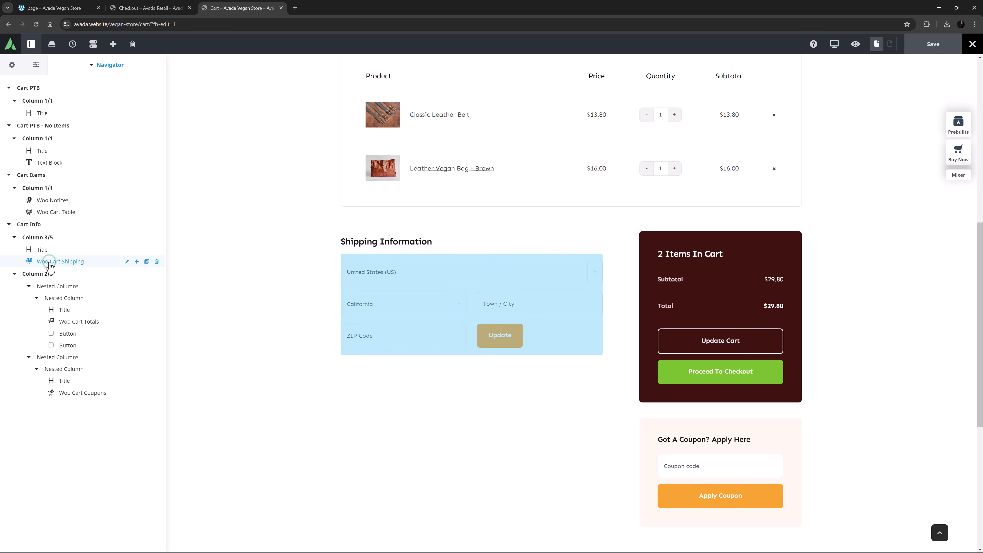
left_click(77, 322)
left_click(77, 396)
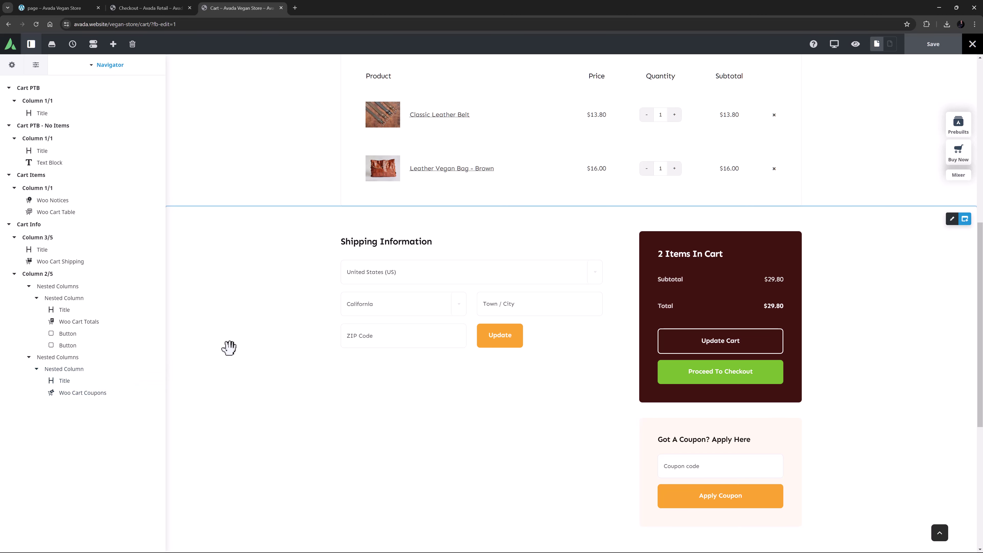
left_click(69, 7)
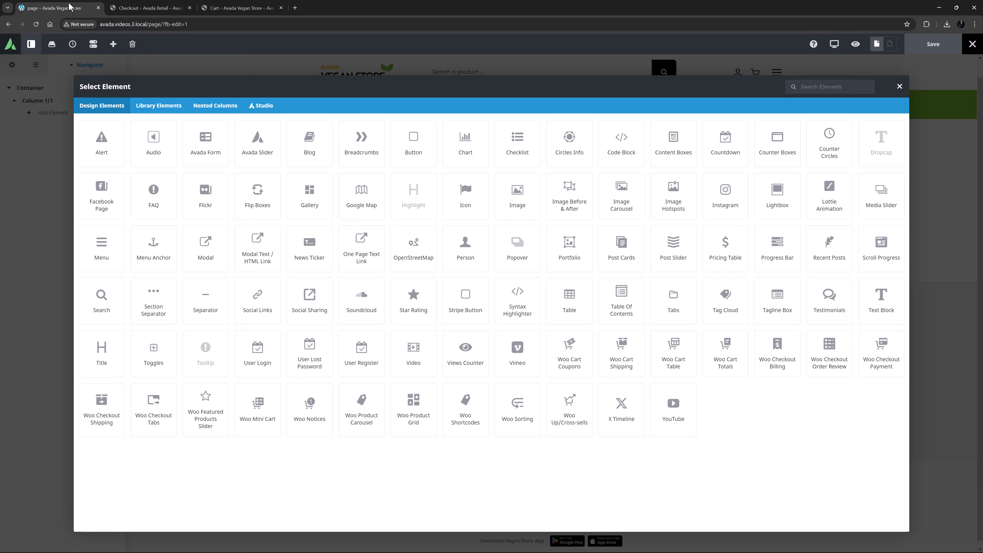
- Examine the Woo Notices, Checkout Billing, Shipping, Order Review and Payment elements on the Avada Retail checkout page
left_click(122, 8)
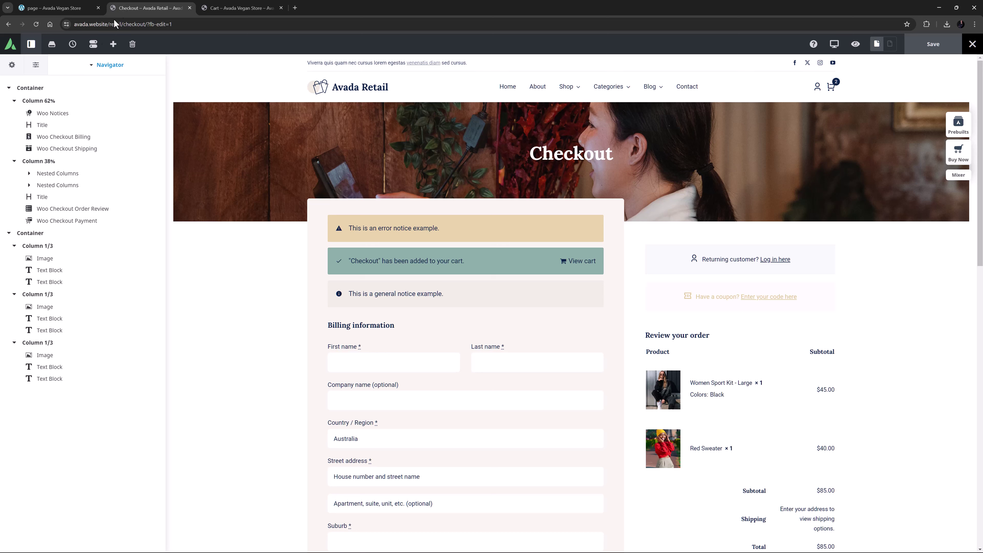
mouse_move(68, 115)
left_click(69, 140)
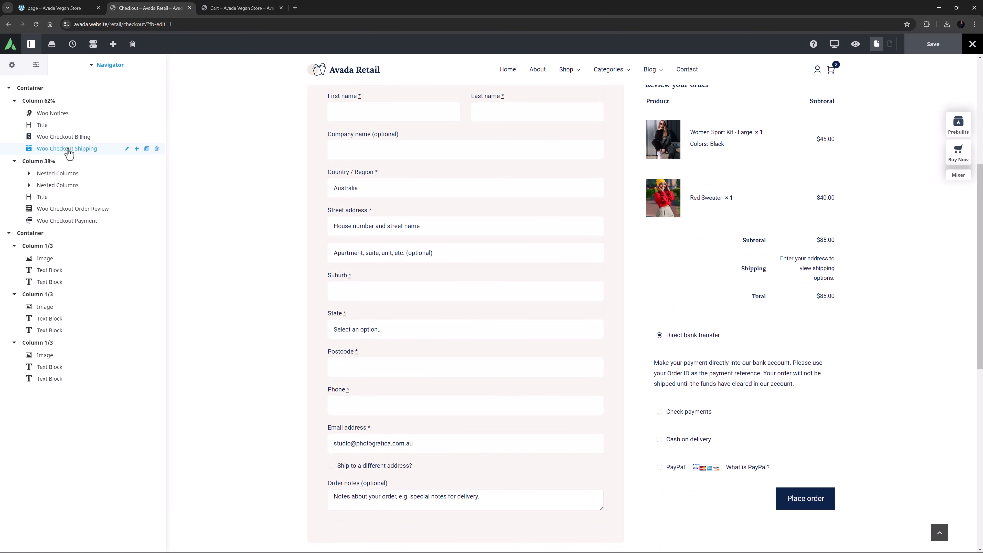
left_click(69, 150)
left_click(62, 210)
left_click(62, 223)
left_click(46, 13)
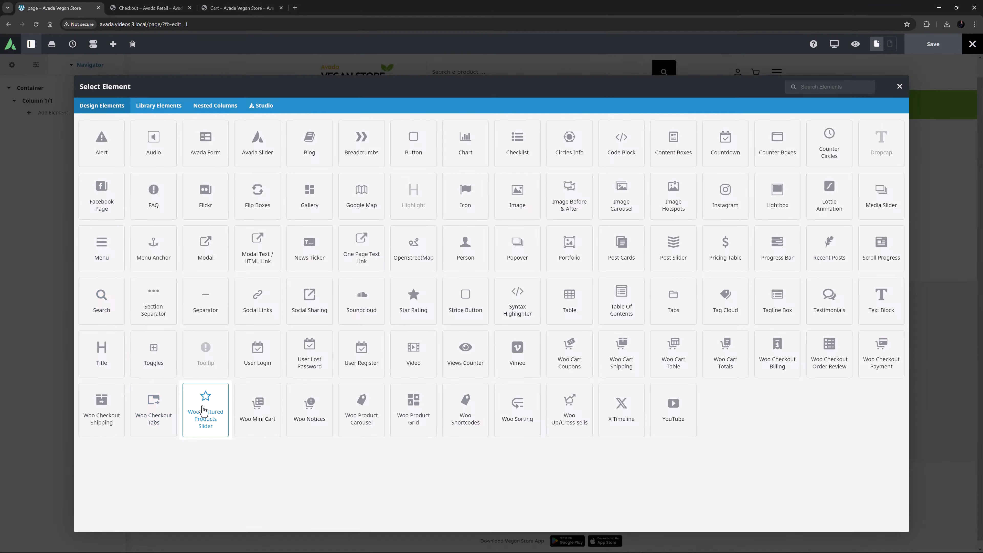
- Add a Woo Featured Products Slider to the test page's empty column and a Woo Notices element below it
left_click(203, 410)
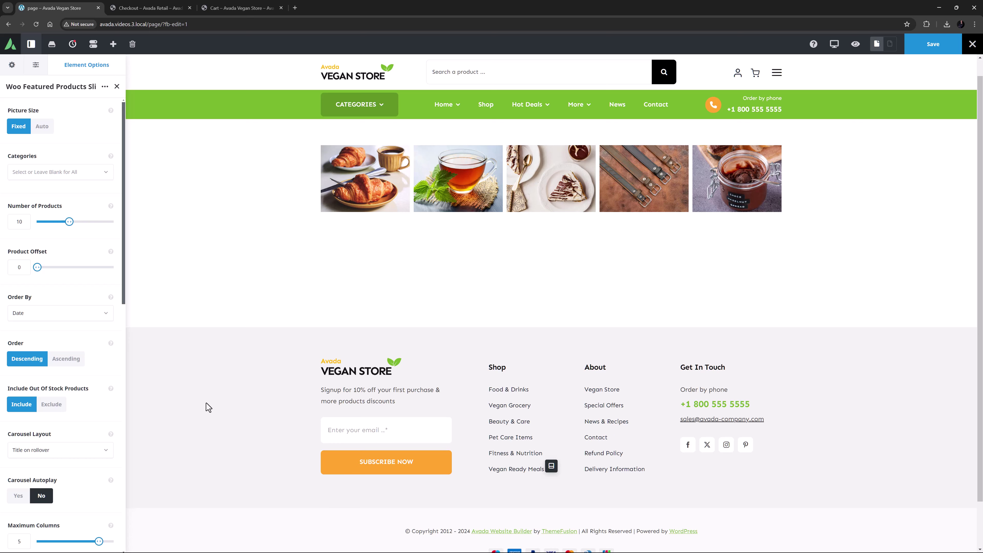
mouse_move(441, 179)
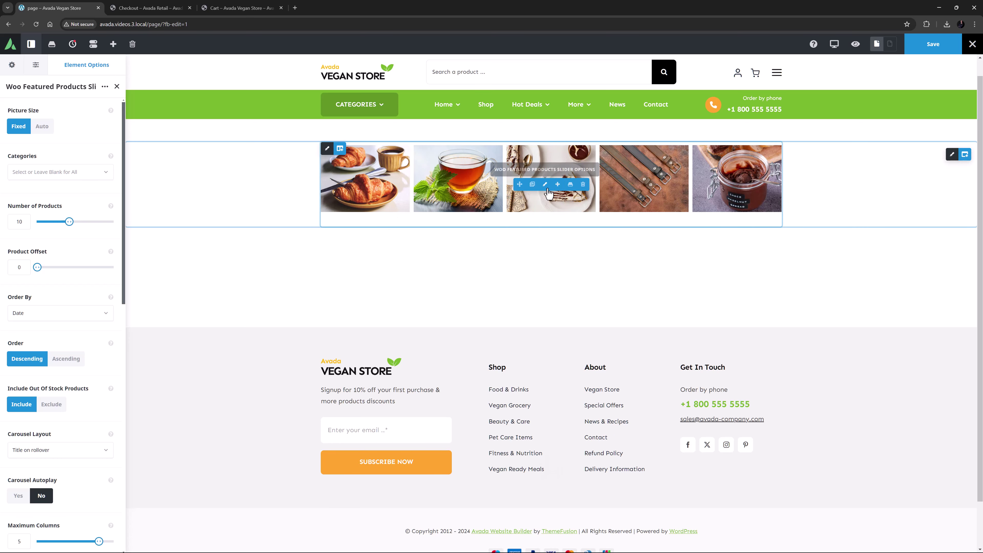
left_click(557, 185)
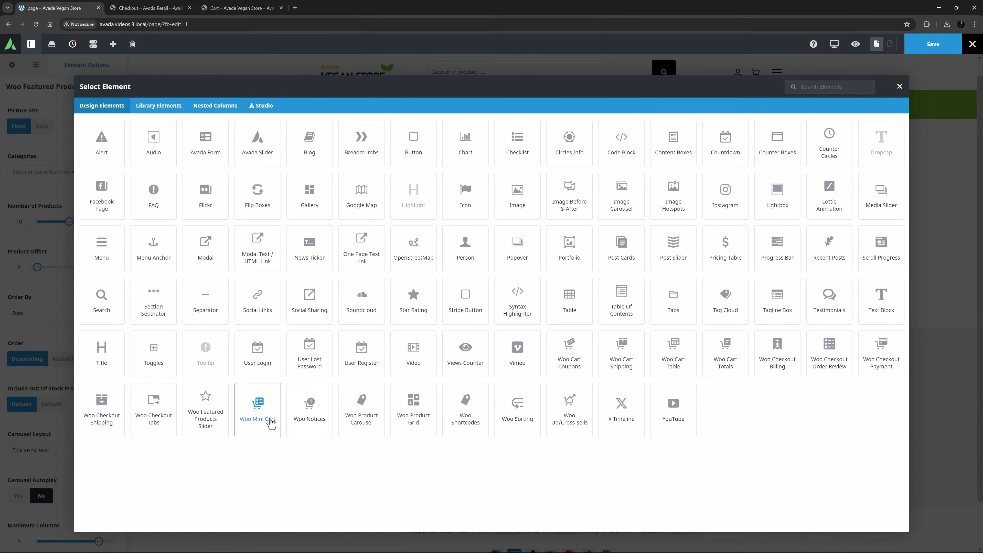
left_click(313, 416)
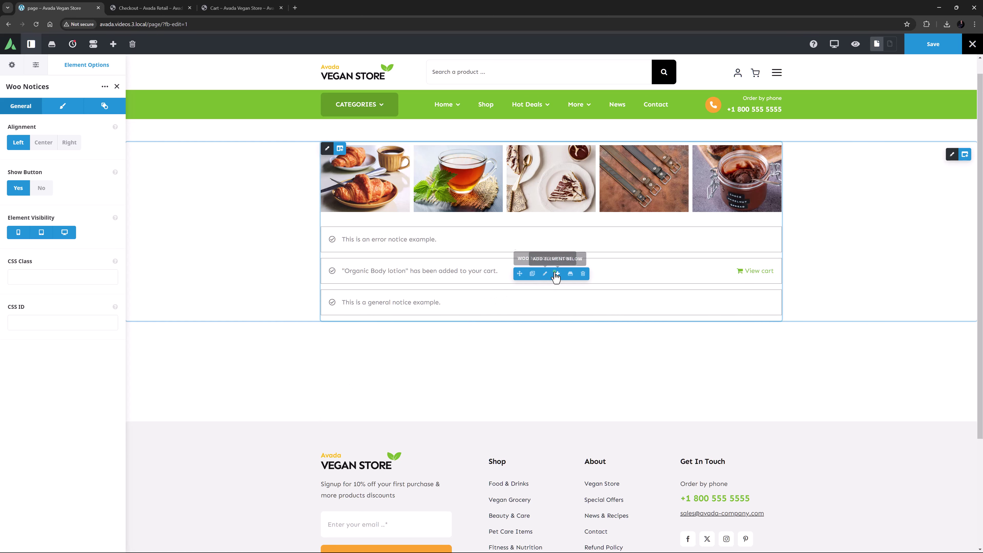
- Add a Woo Product Carousel element below the Woo Notices element
left_click(556, 275)
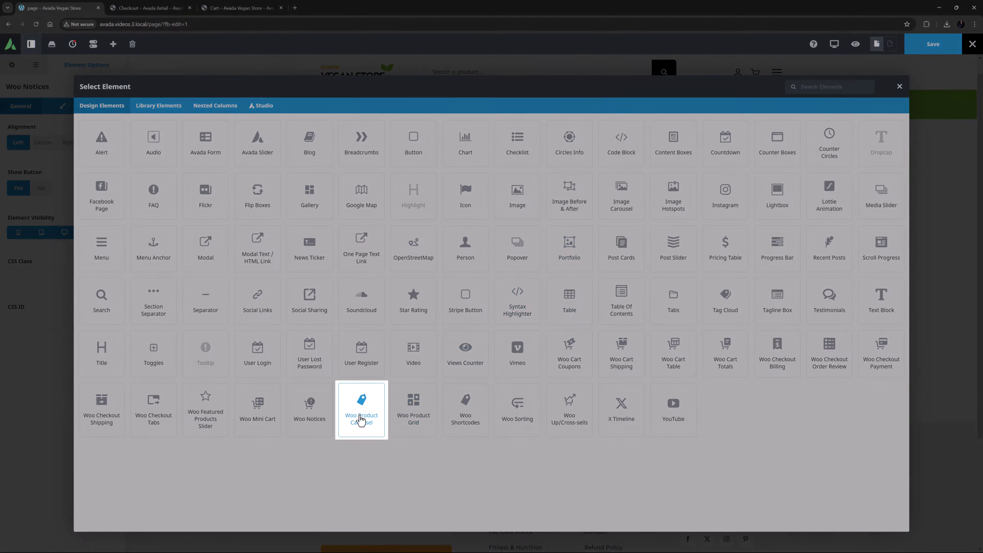
left_click(357, 430)
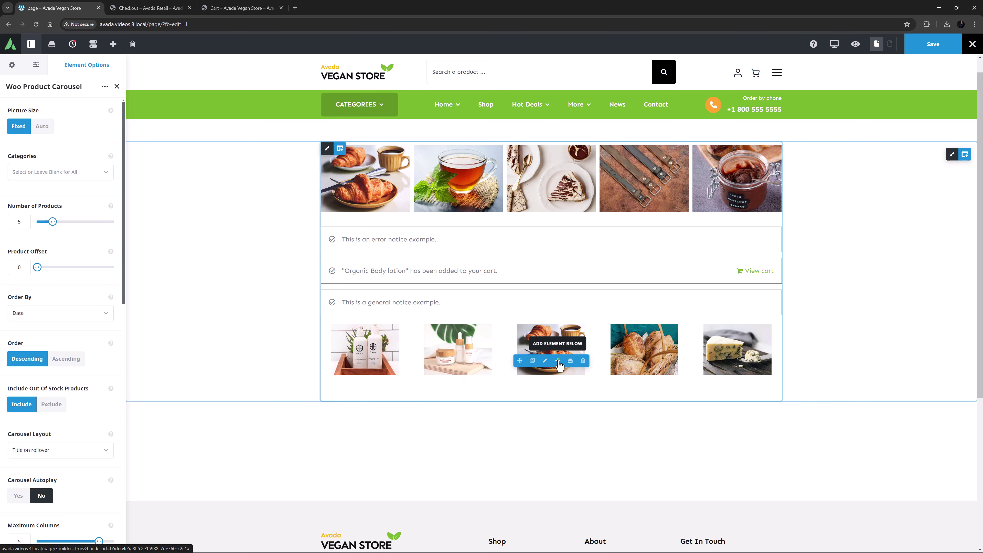
- Try out a Woo Product Grid element below the product carousel, and delete it after viewing its products
left_click(557, 360)
left_click(411, 403)
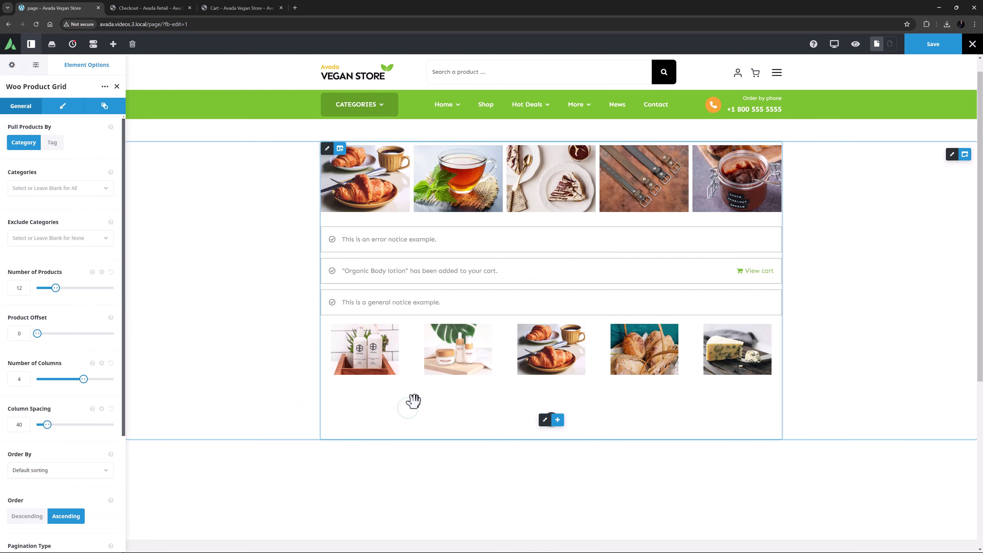
scroll(414, 401, "down", 6)
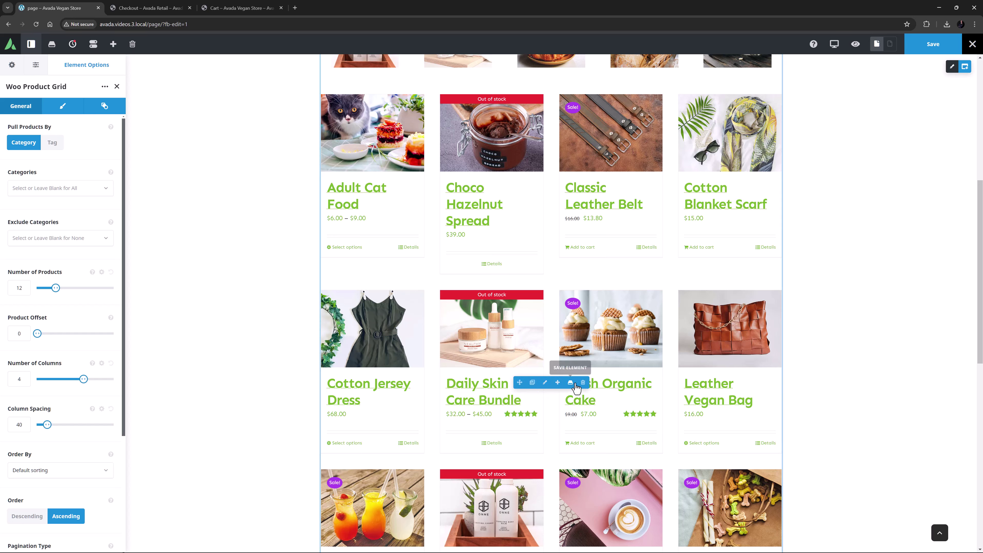
left_click(583, 383)
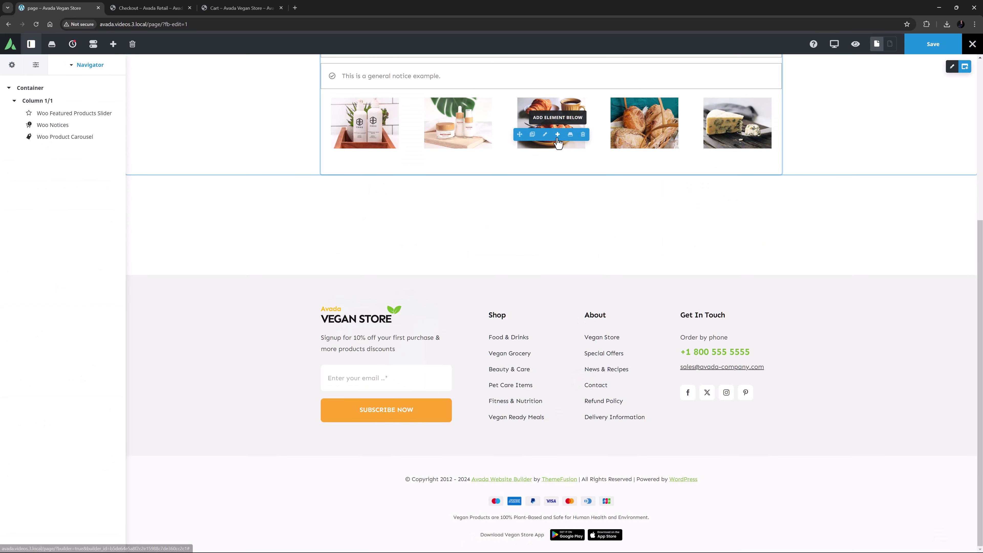
- Try out a Woo Shortcodes element below the product carousel, and delete it after browsing its available shortcodes
left_click(557, 141)
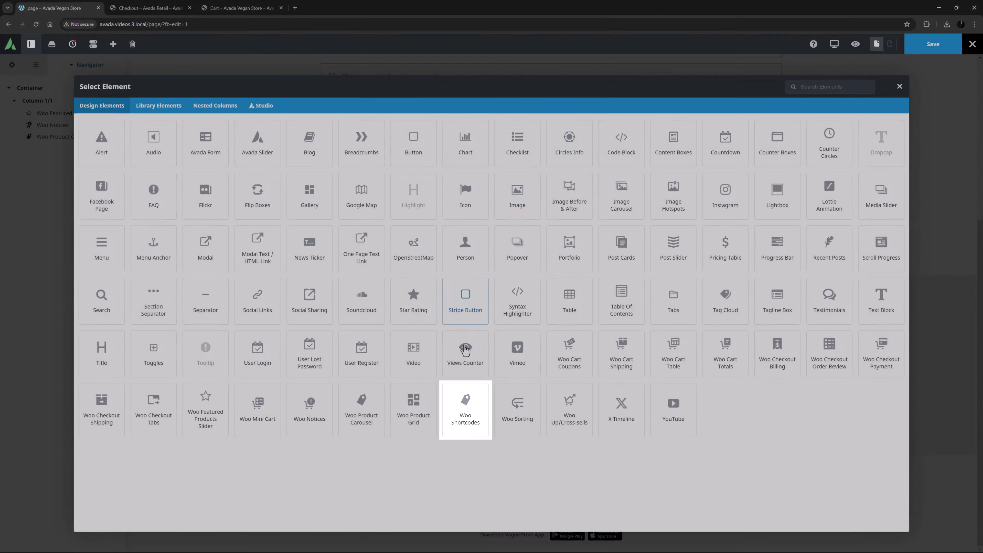
left_click(456, 401)
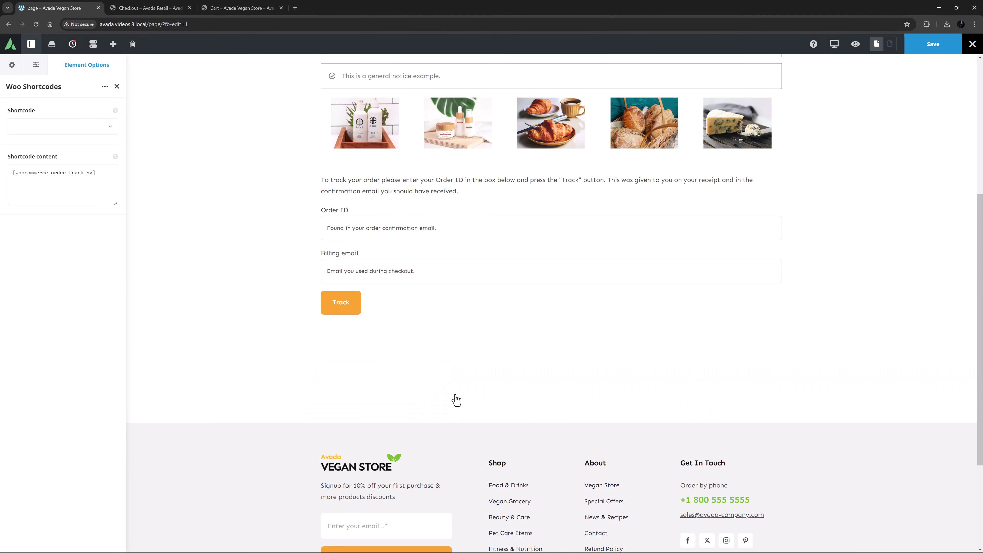
left_click(109, 126)
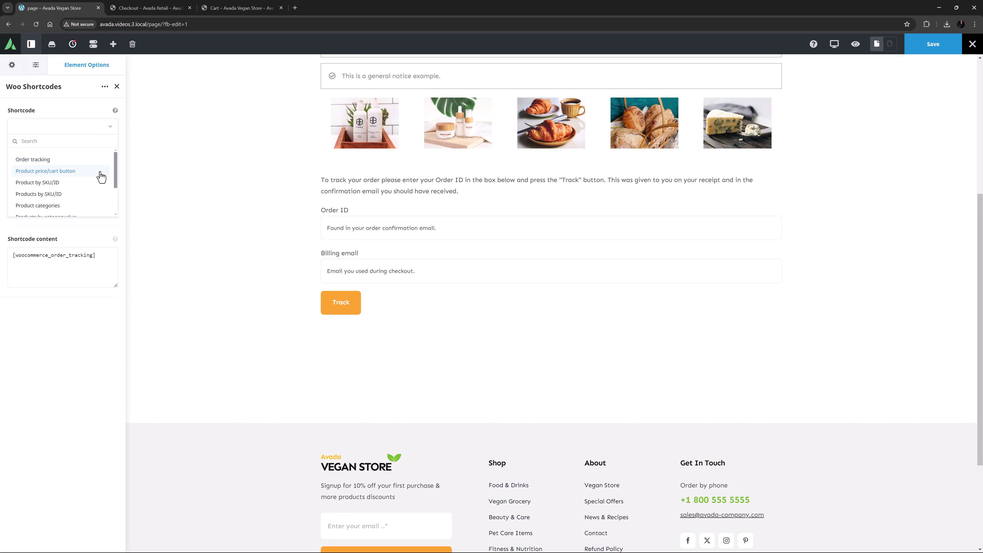
scroll(100, 175, "down", 2)
scroll(99, 176, "up", 3)
left_click(109, 127)
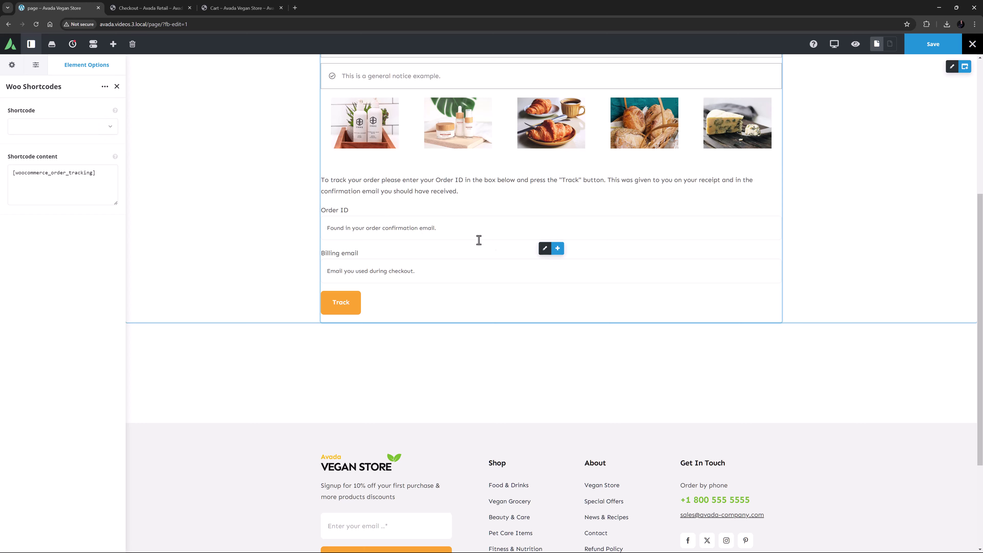
mouse_move(547, 255)
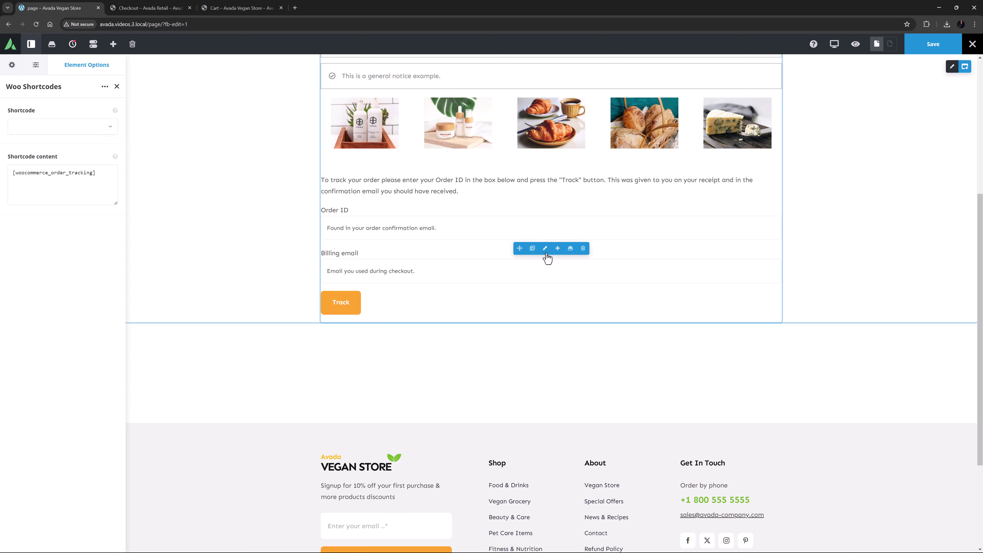
left_click(583, 248)
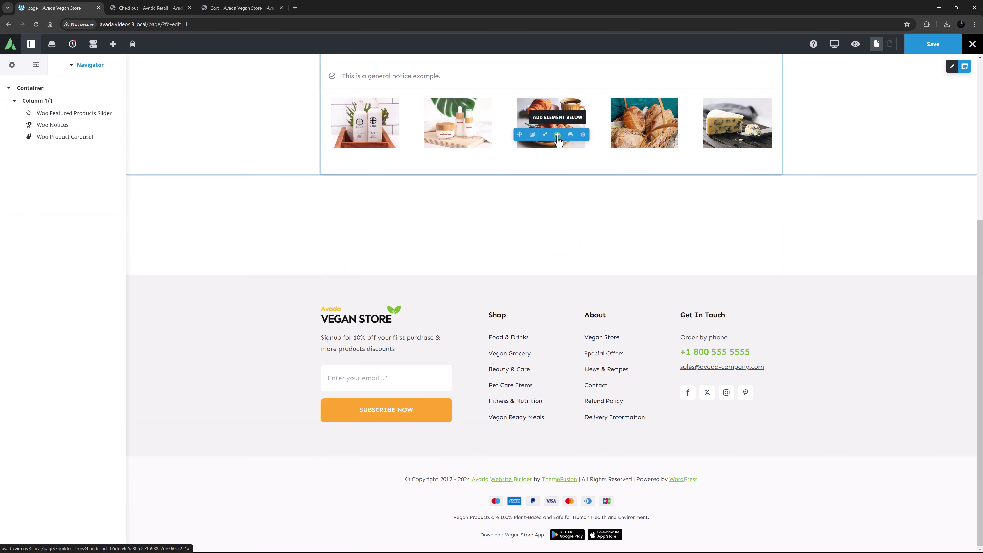
- Add a Woo Sorting element below the product carousel and a Woo Up/Cross-sells element beneath it
left_click(557, 134)
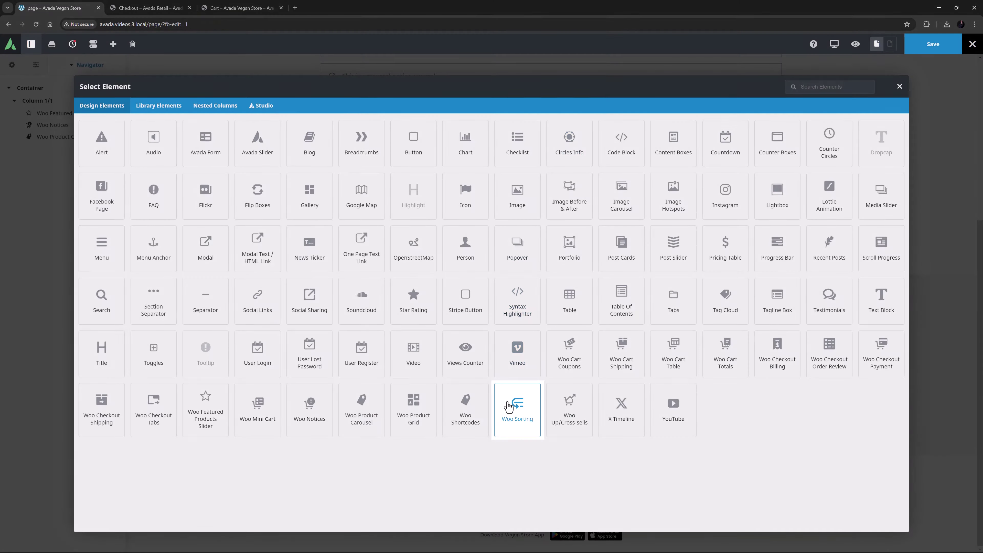
left_click(508, 407)
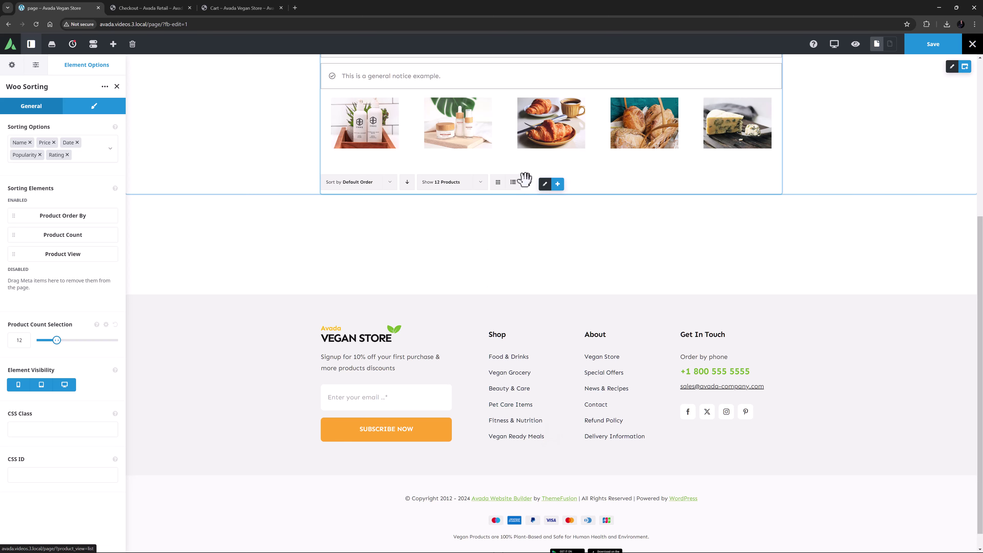
left_click(557, 182)
left_click(566, 403)
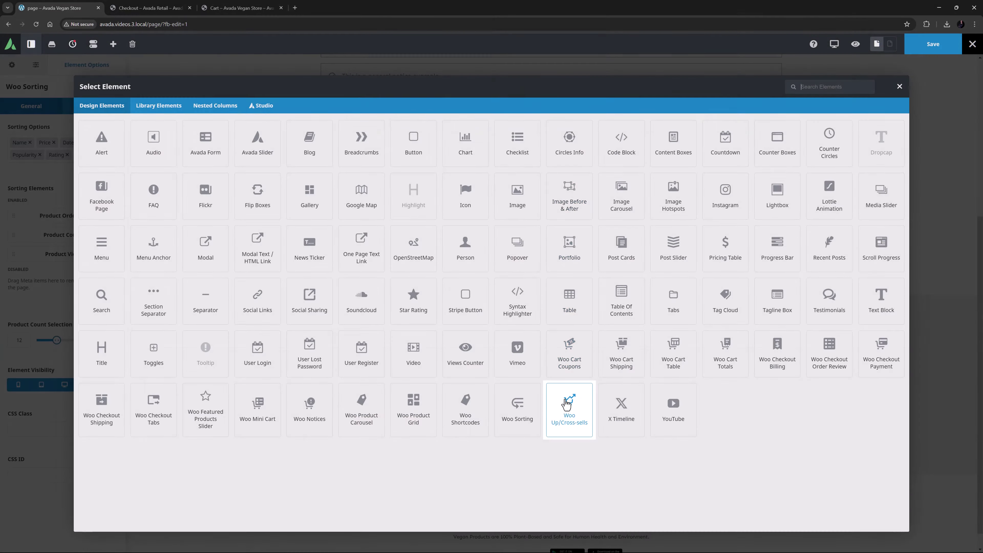